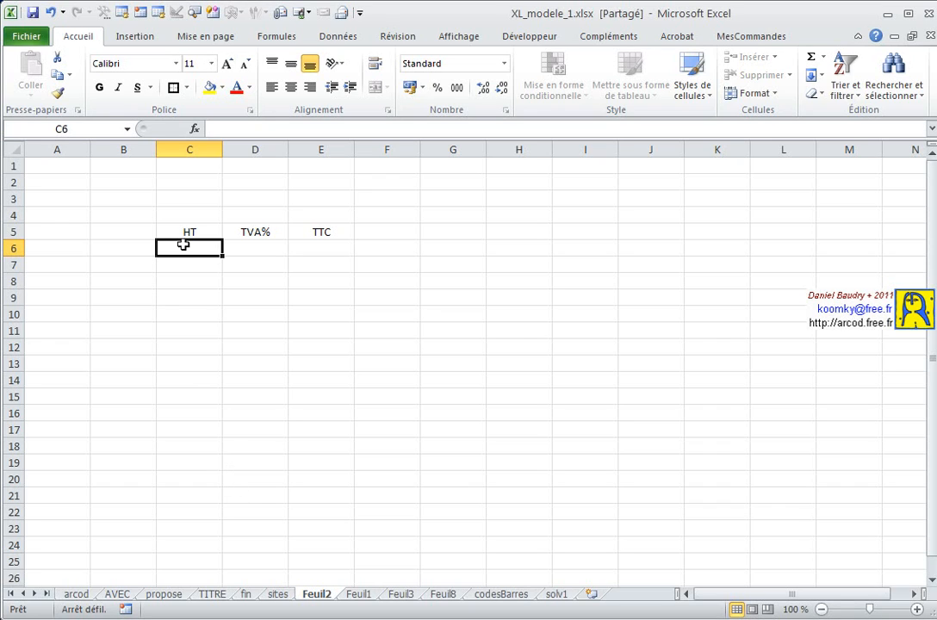
# Step: Enter 100 as the HT amount in C6 and 19% as the TVA rate in D6
pyautogui.write('100')
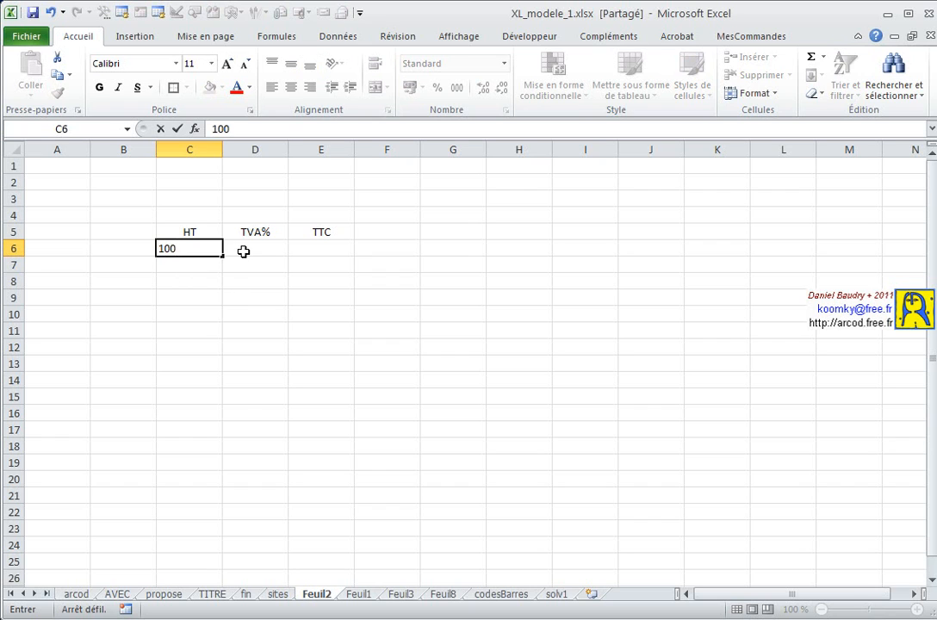
pyautogui.click(243, 251)
pyautogui.write('19')
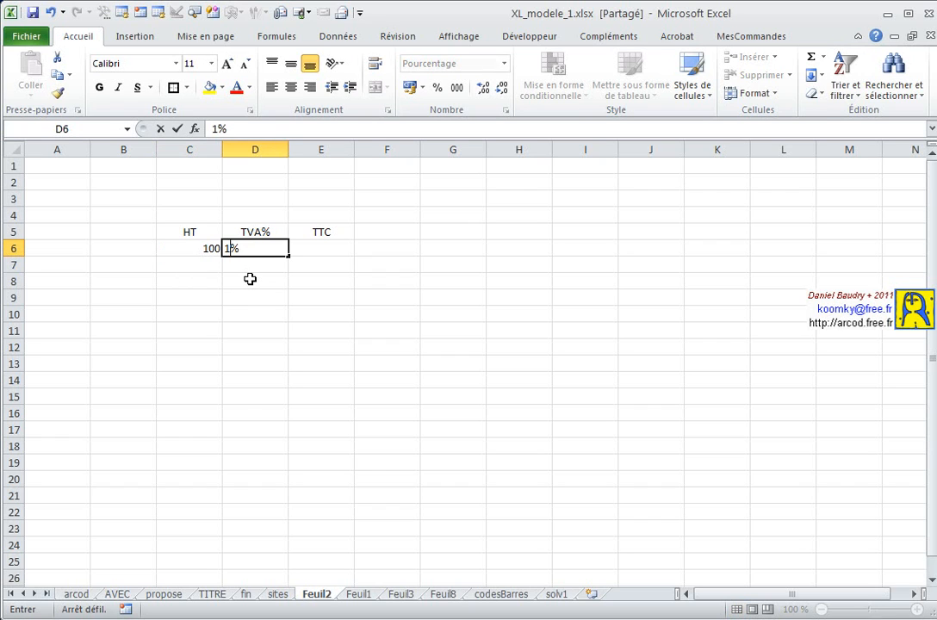
pyautogui.press('Return')
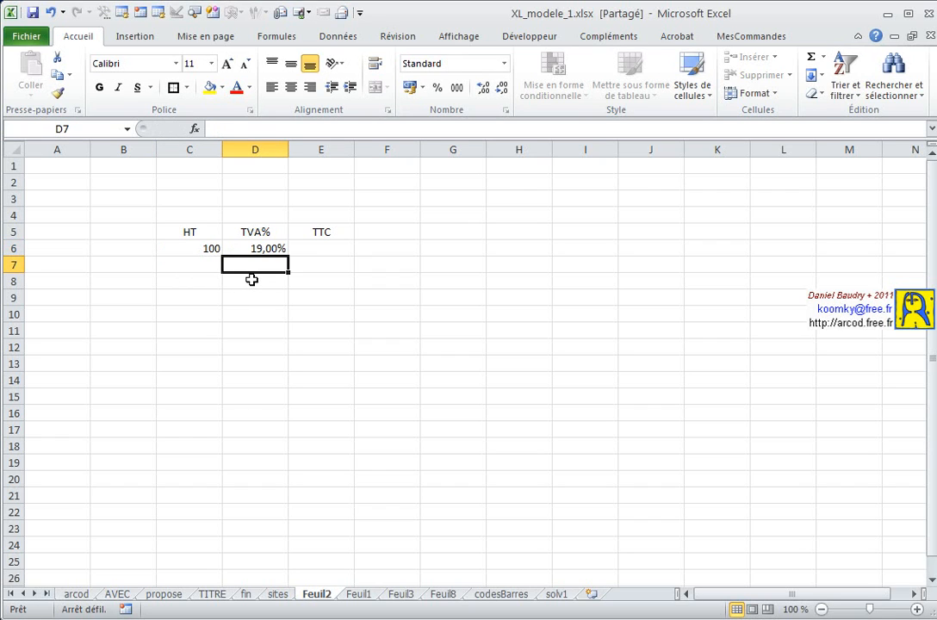
pyautogui.click(252, 249)
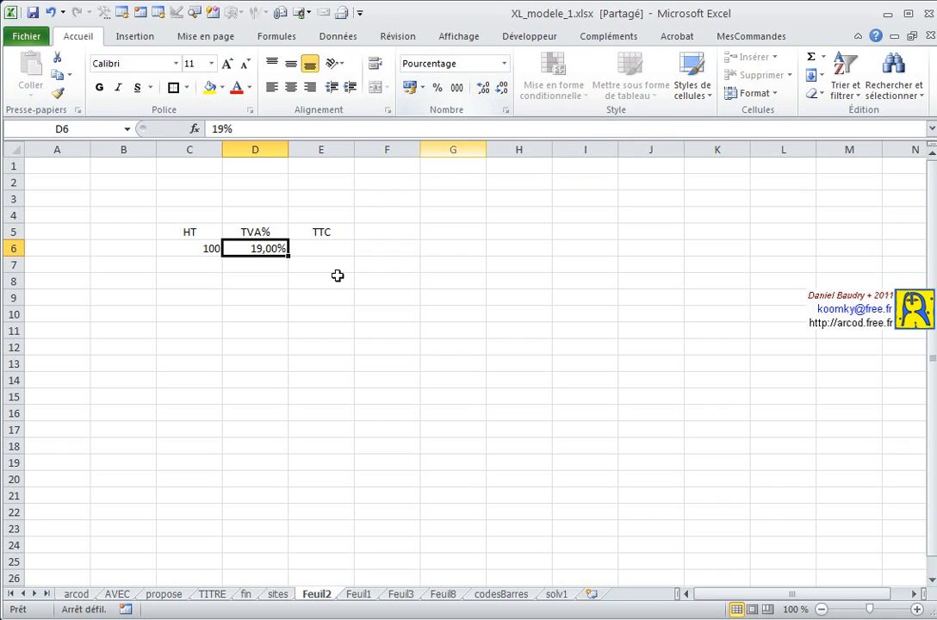
# Step: Calculate the TTC price in E6 with the formula =C6*(1+D6)
pyautogui.click(323, 250)
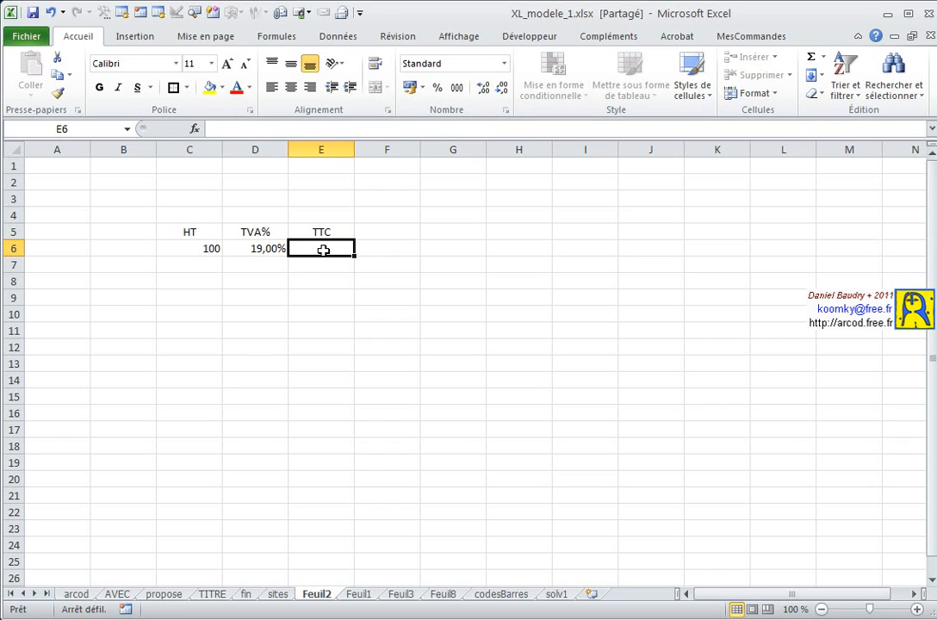
pyautogui.write('=')
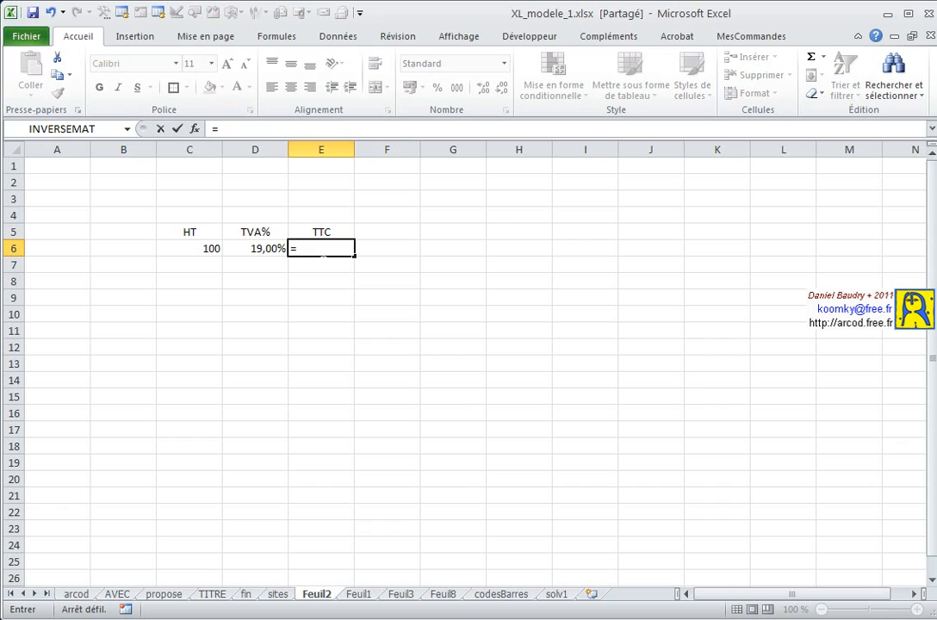
pyautogui.click(189, 250)
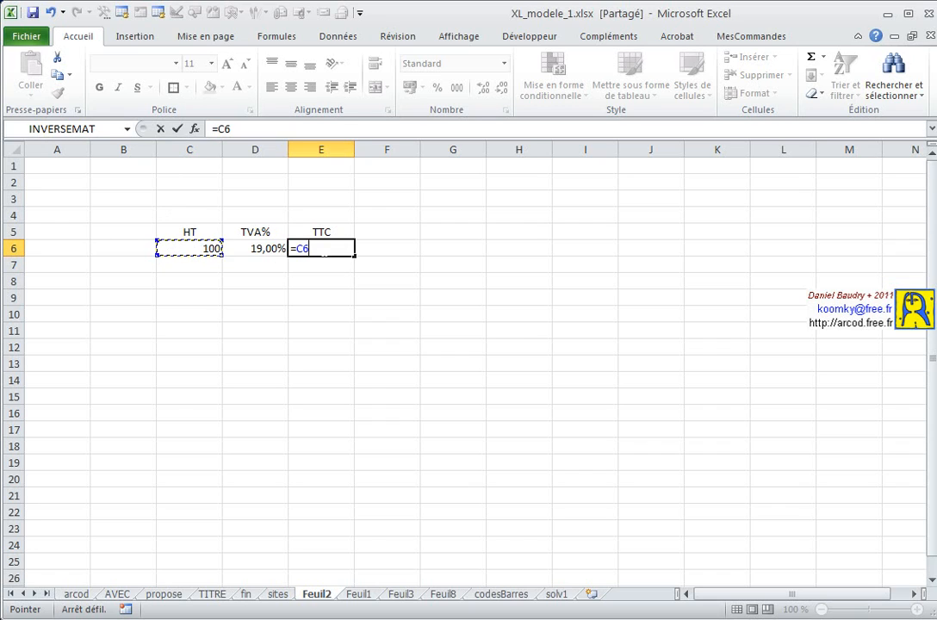
pyautogui.write('*(1+')
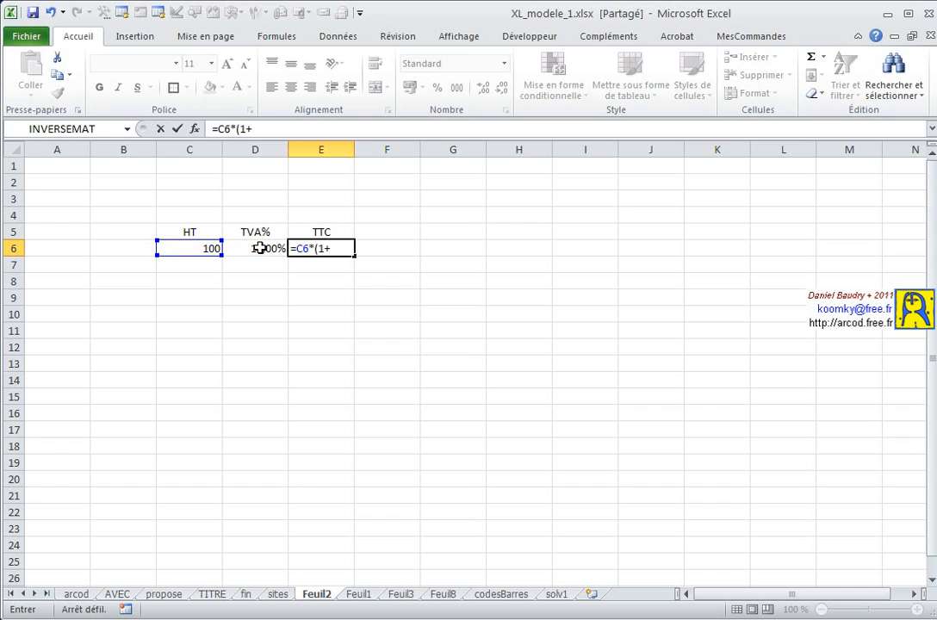
pyautogui.click(259, 248)
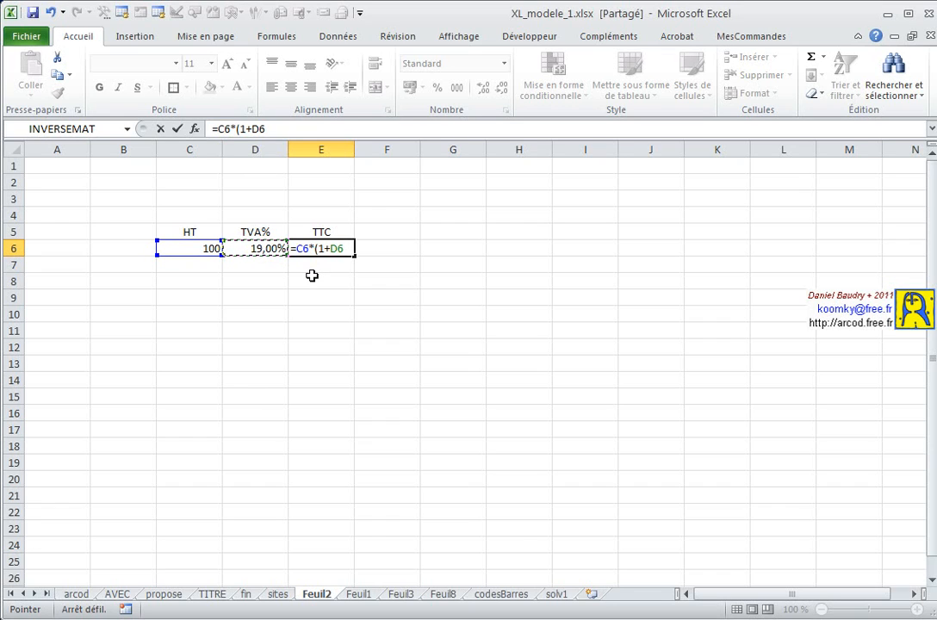
pyautogui.write(')')
pyautogui.press('Return')
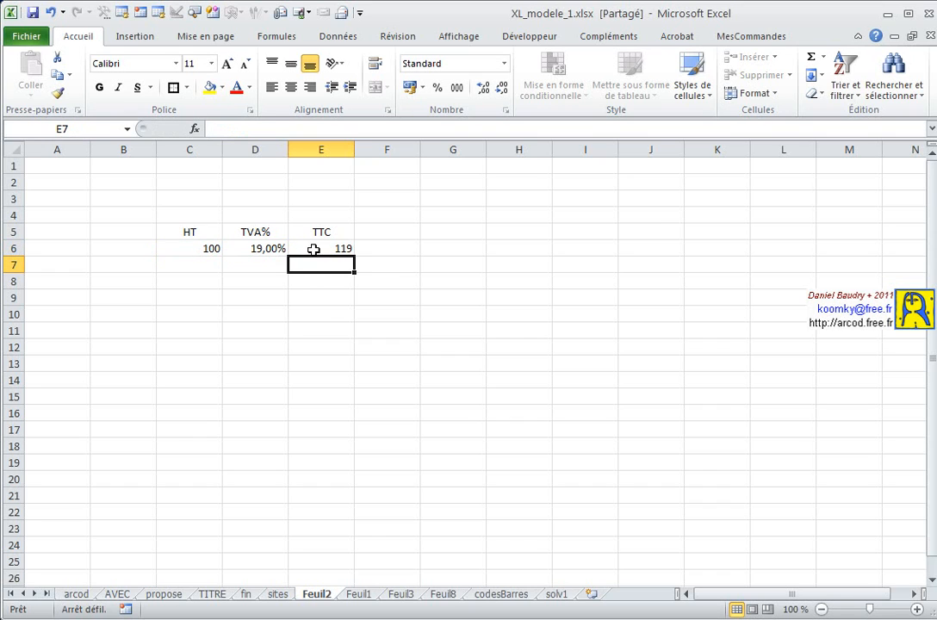
pyautogui.click(313, 249)
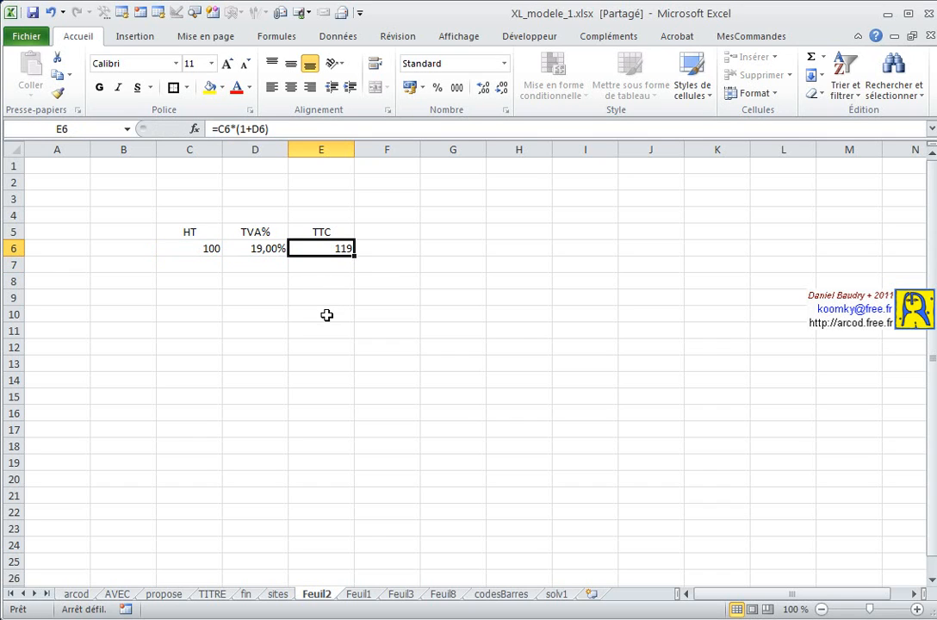
# Step: Define the name HT for cell C6 with the whole workbook (Classeur) as its scope
pyautogui.click(191, 249)
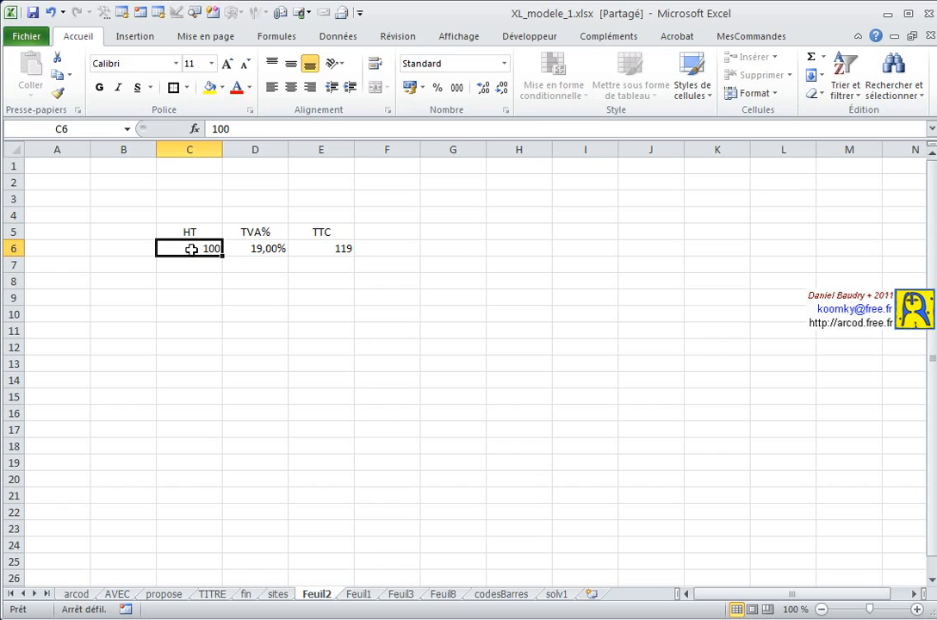
pyautogui.rightClick(192, 249)
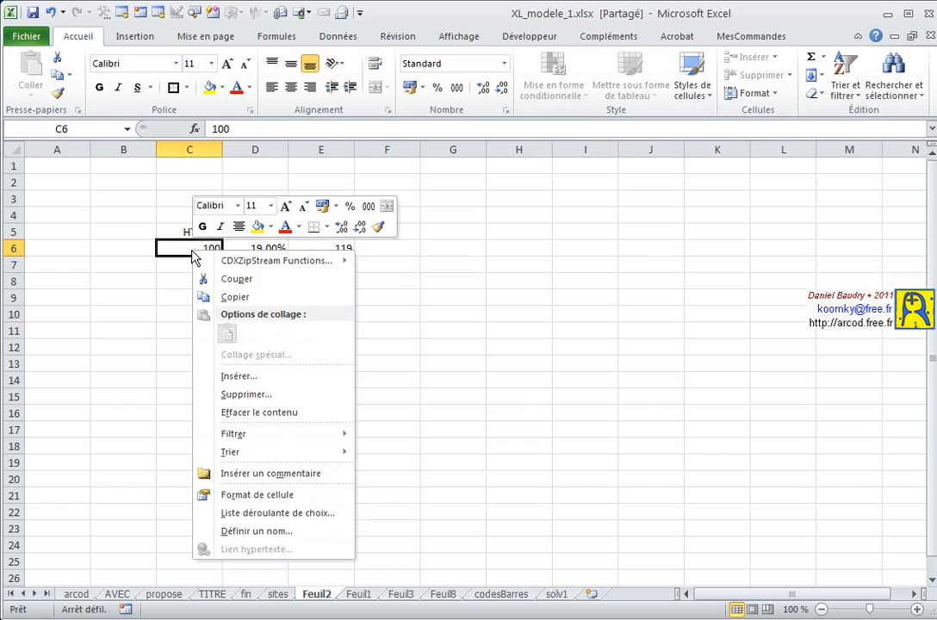
pyautogui.click(238, 531)
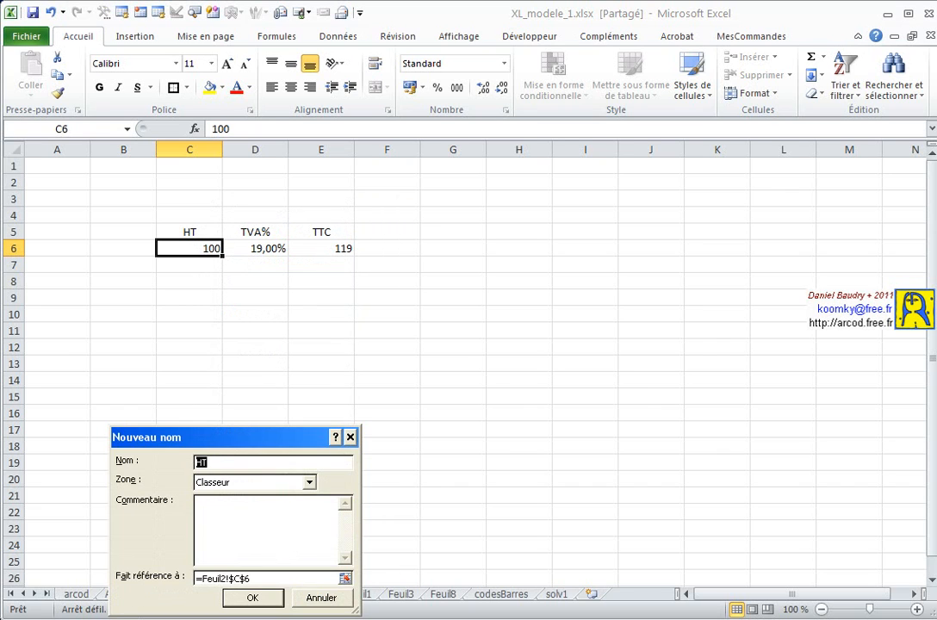
pyautogui.moveTo(182, 439); pyautogui.dragTo(203, 298)
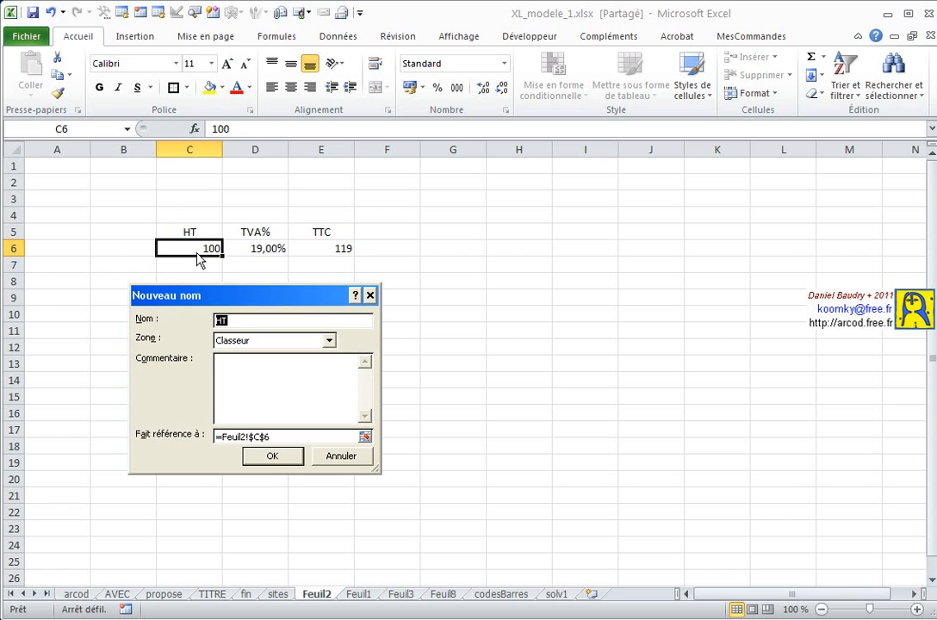
pyautogui.click(270, 456)
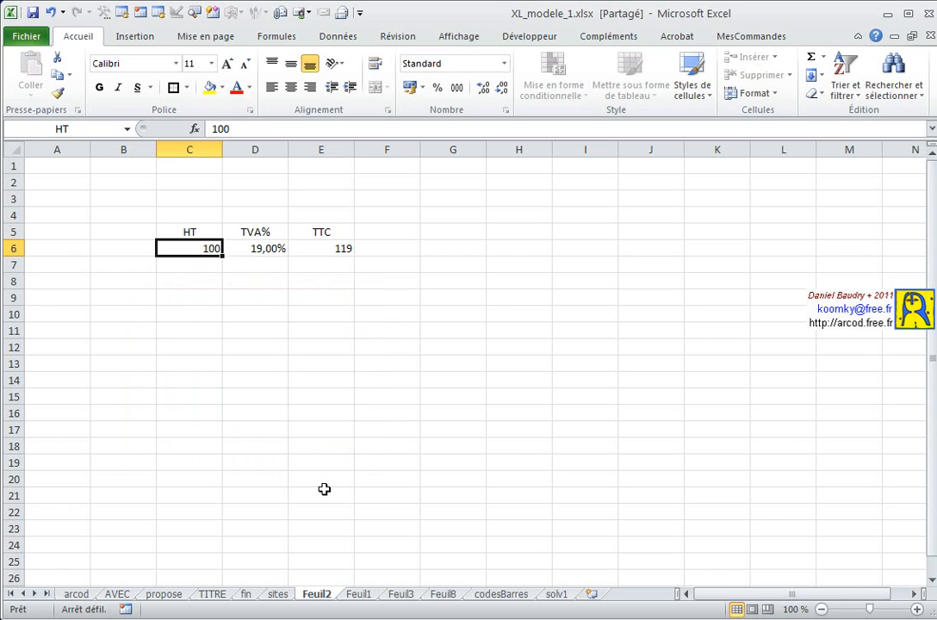
# Step: Calculate the TTC price in E8 using the named amount, with the formula =HT*(1+D6)
pyautogui.click(320, 282)
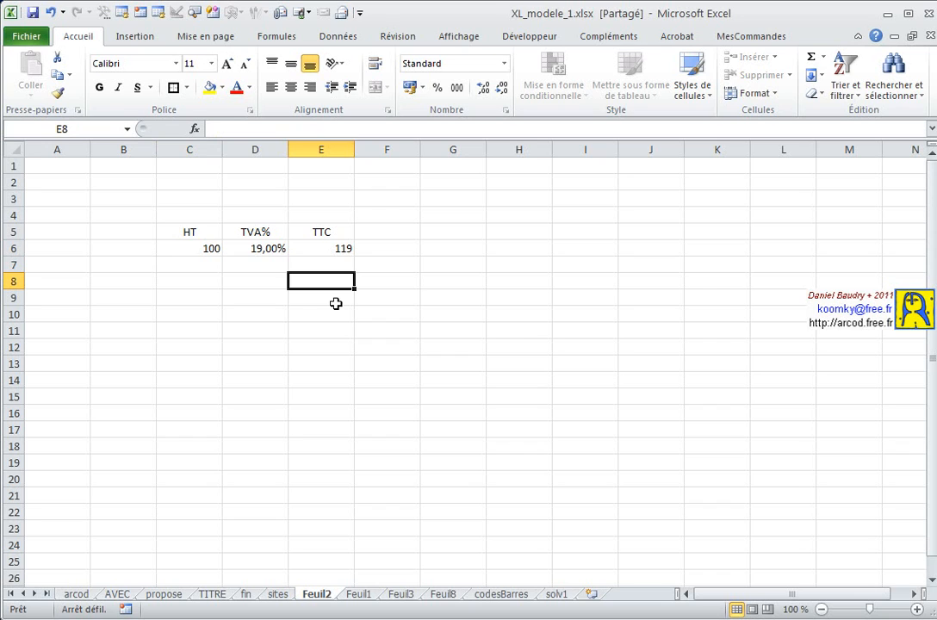
pyautogui.write('=')
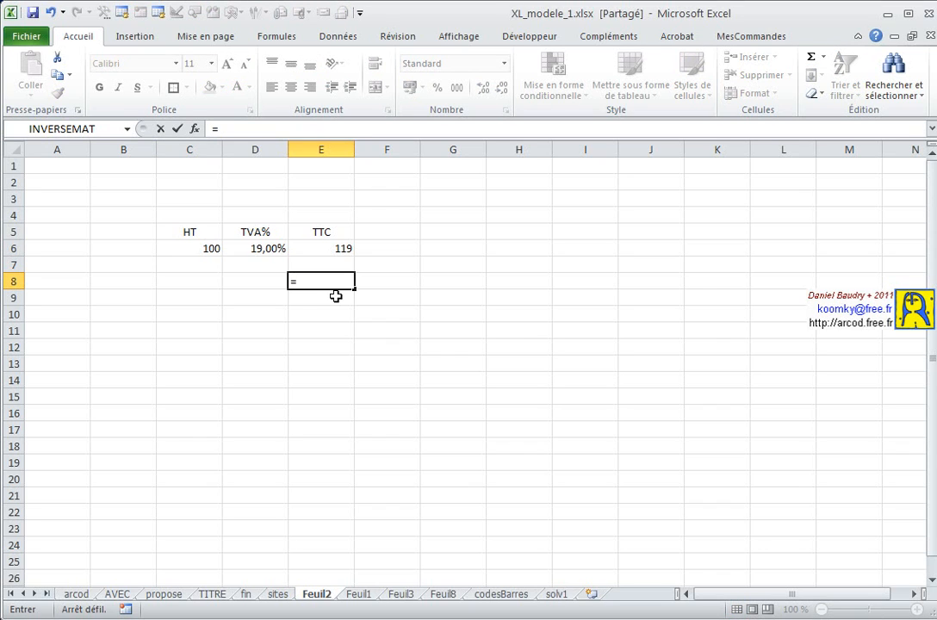
pyautogui.write('HT')
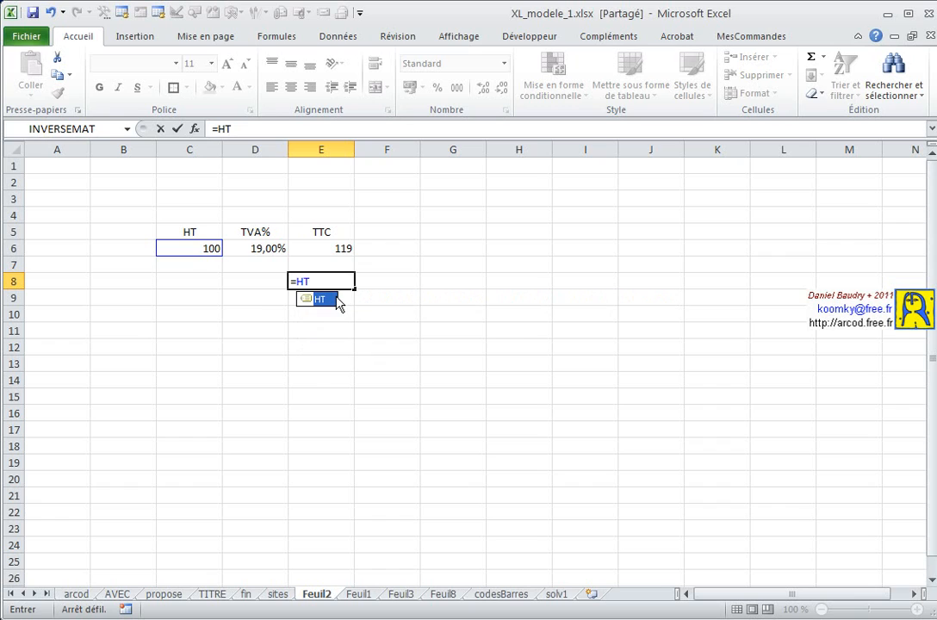
pyautogui.write('*')
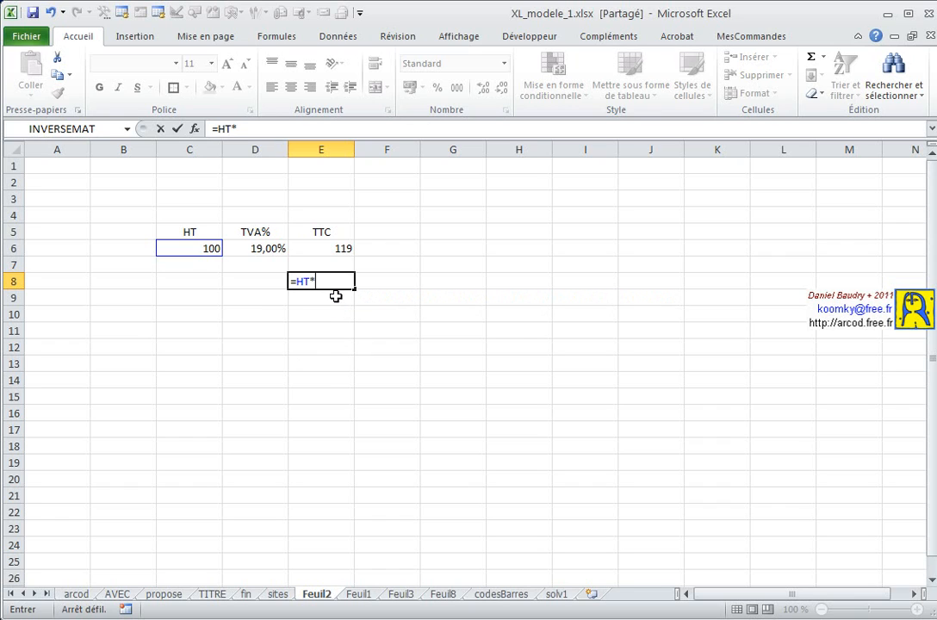
pyautogui.write('(1+')
pyautogui.click(245, 248)
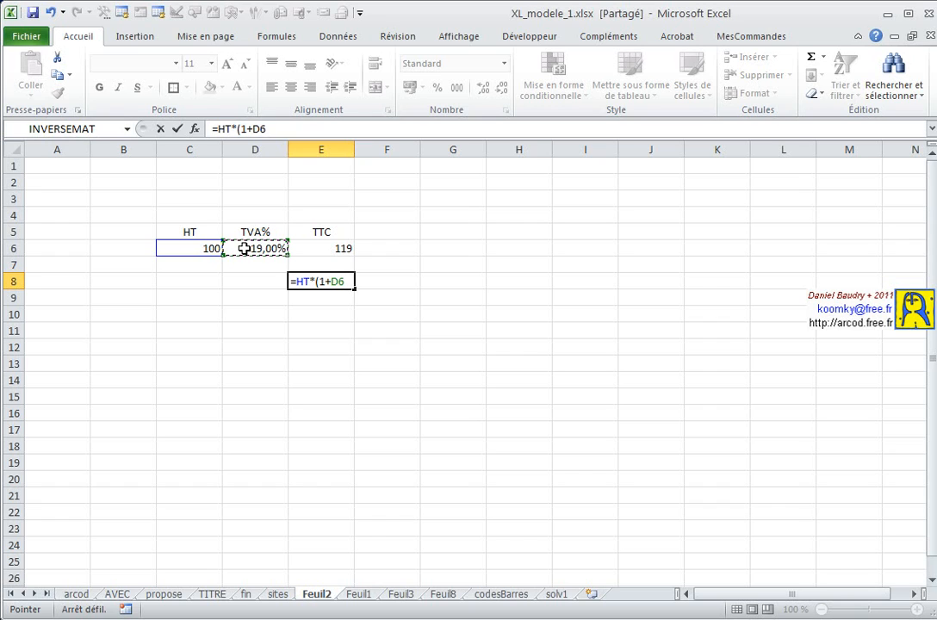
pyautogui.write(')')
pyautogui.press('Return')
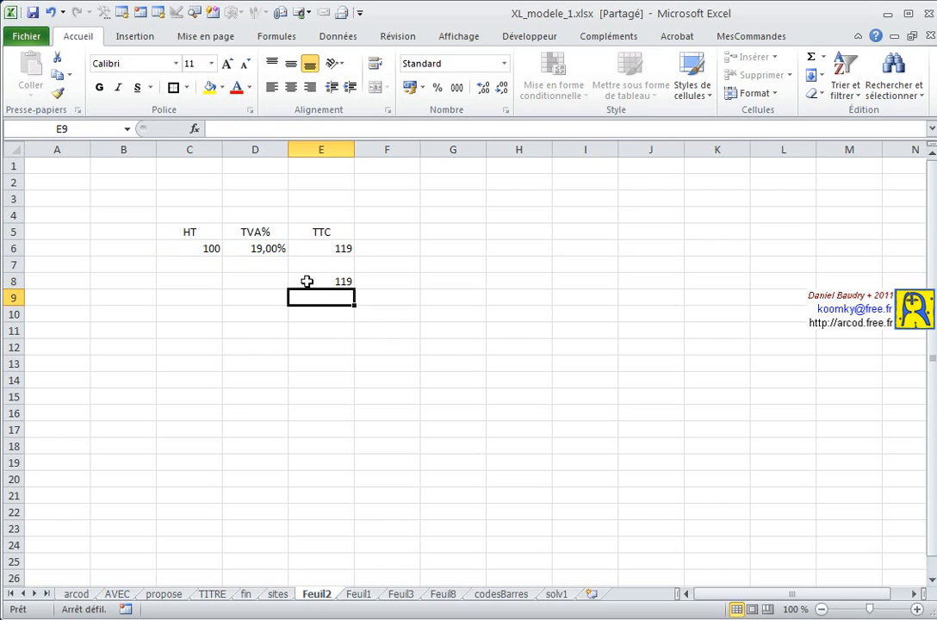
# Step: Define the name TVA for cell D6 with the whole workbook (Classeur) as its scope
pyautogui.click(260, 249)
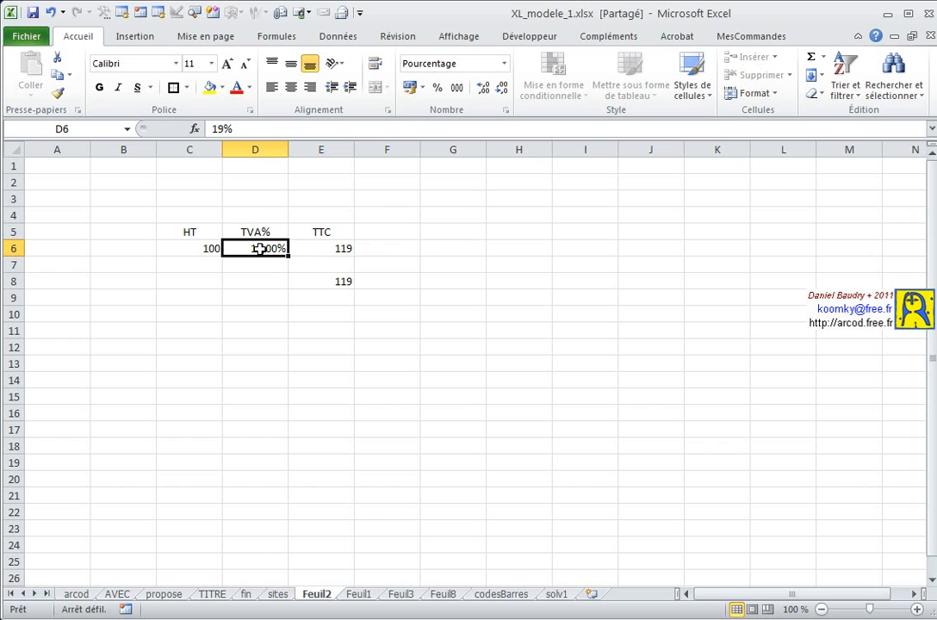
pyautogui.rightClick(261, 251)
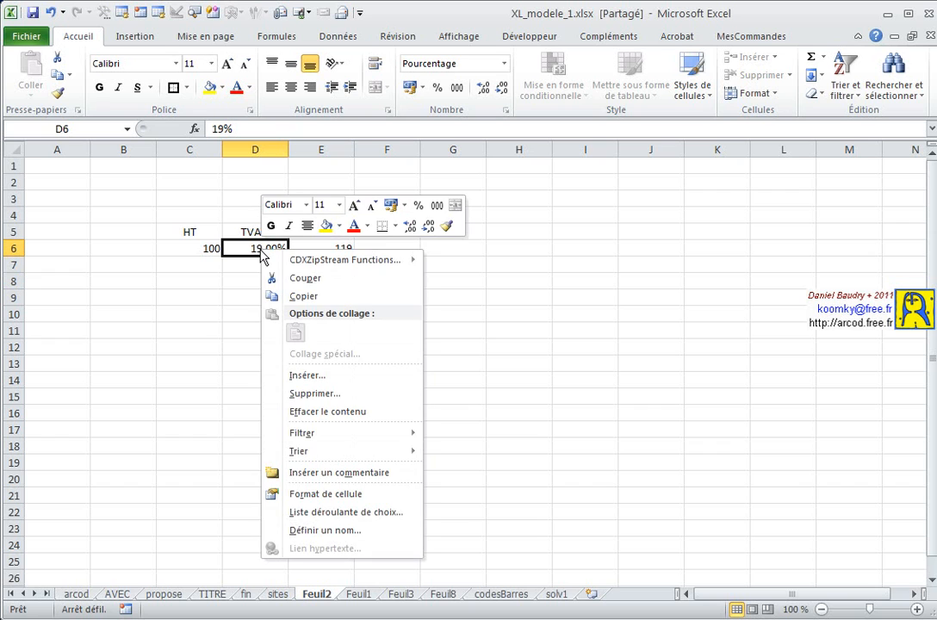
pyautogui.click(314, 531)
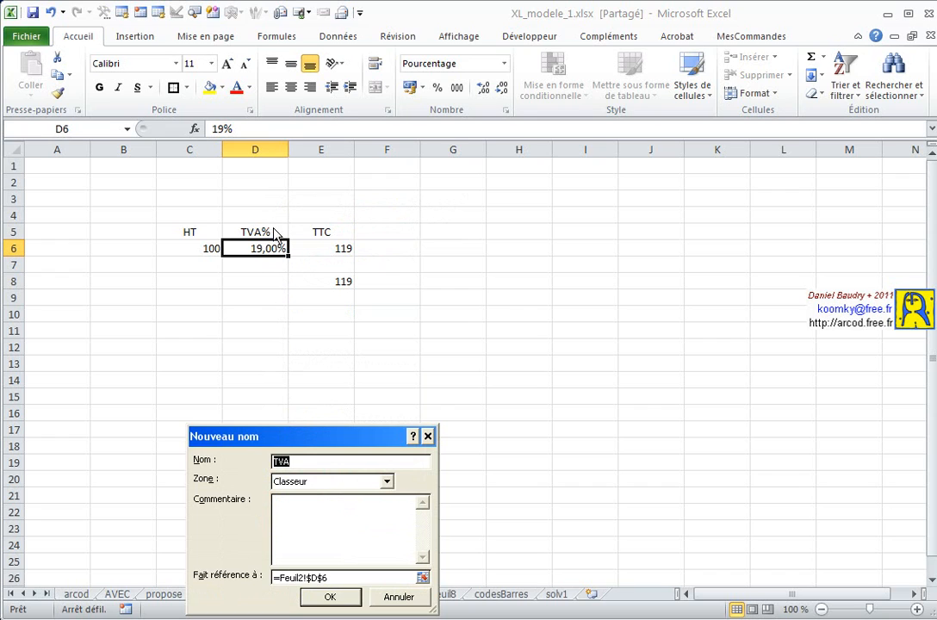
pyautogui.moveTo(290, 446); pyautogui.dragTo(305, 346)
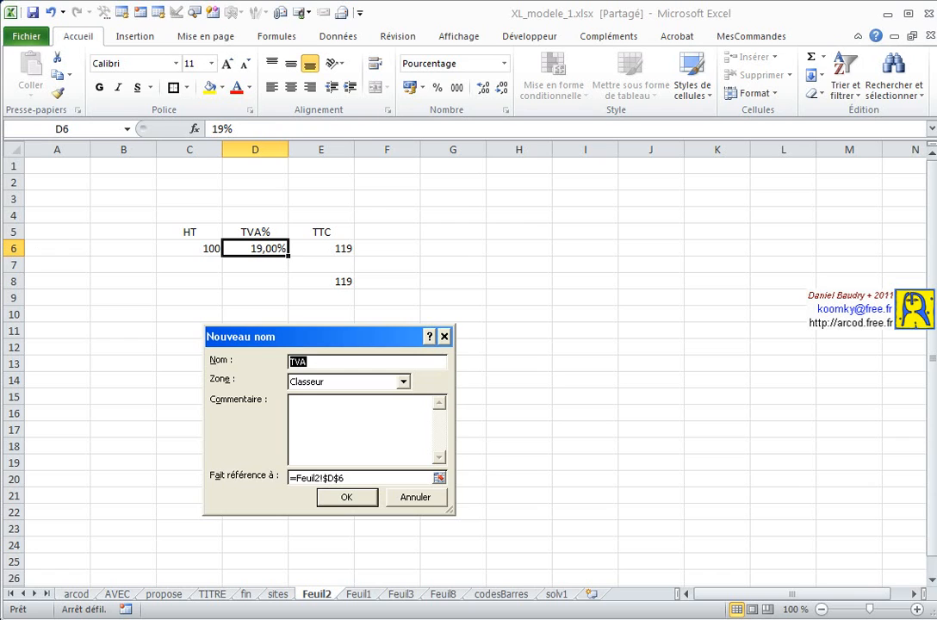
pyautogui.click(337, 497)
# Step: Calculate the TTC price in E10 using both named cells, with the formula =HT*(1+TVA)
pyautogui.click(327, 315)
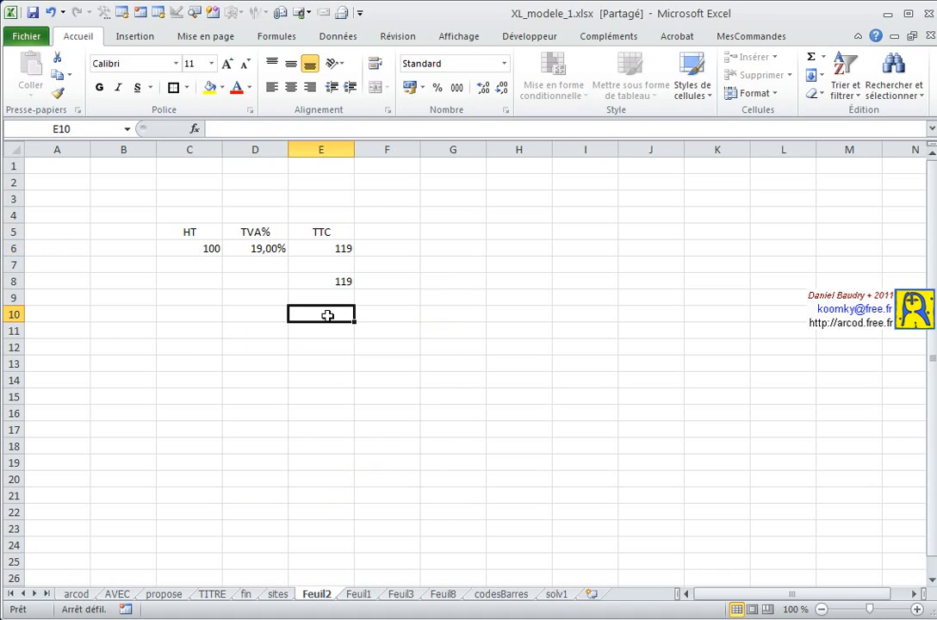
pyautogui.write('=')
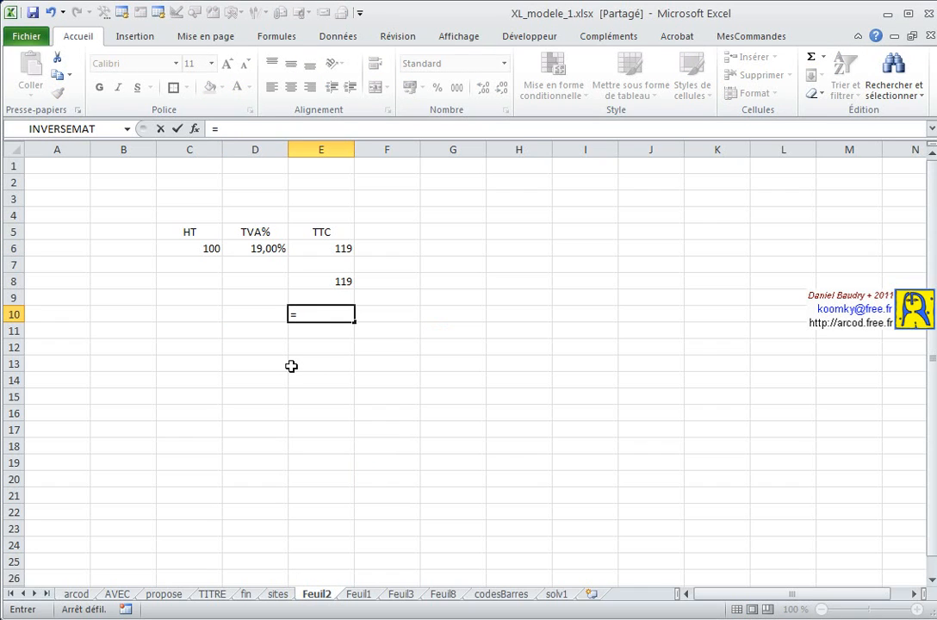
pyautogui.write('HT*')
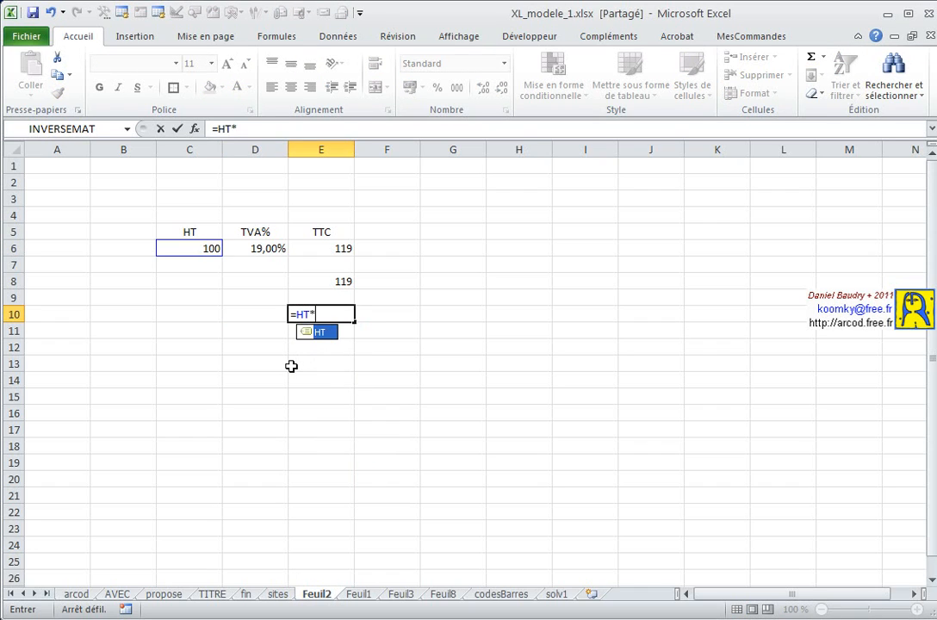
pyautogui.write('(1+')
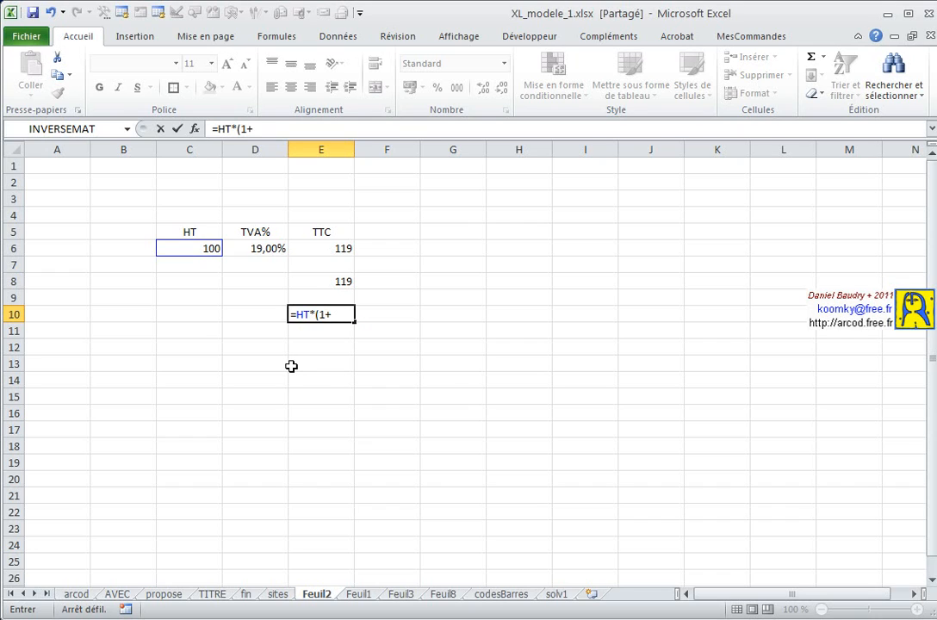
pyautogui.write('TVA')
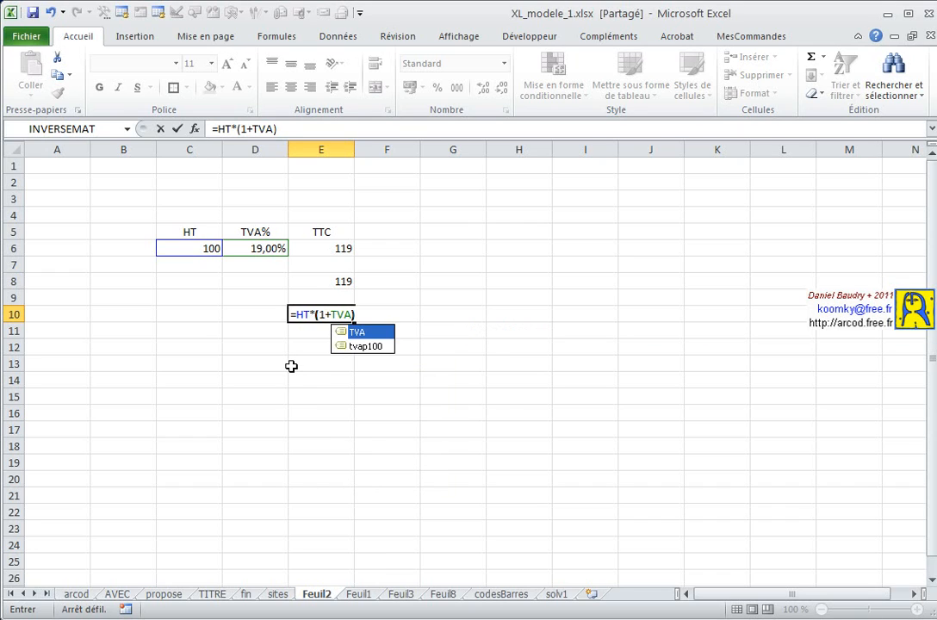
pyautogui.write(')')
pyautogui.press('Return')
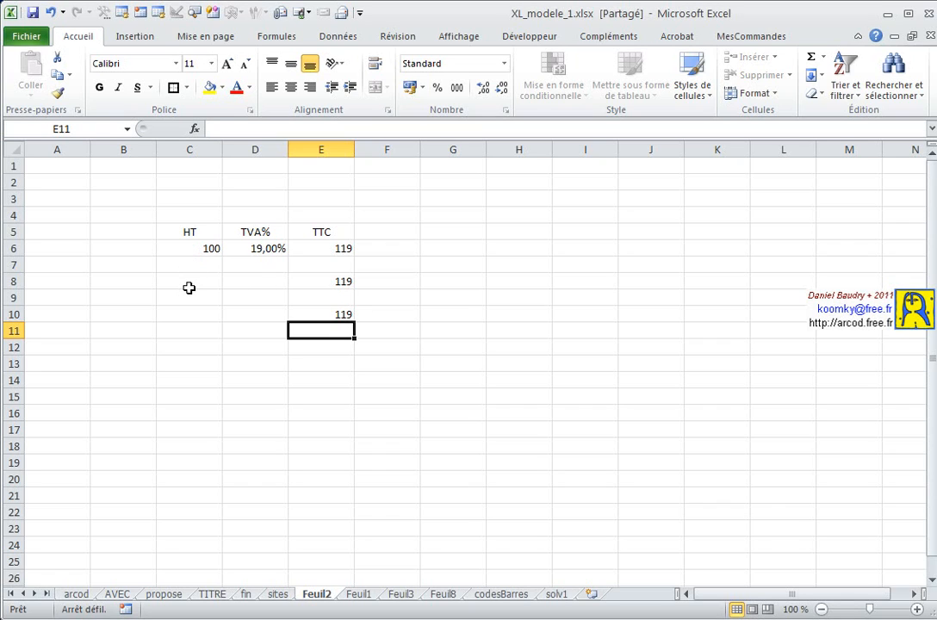
# Step: Open the Feuil1 sheet and examine the RECHERCHEV formula in cell F3
pyautogui.click(362, 596)
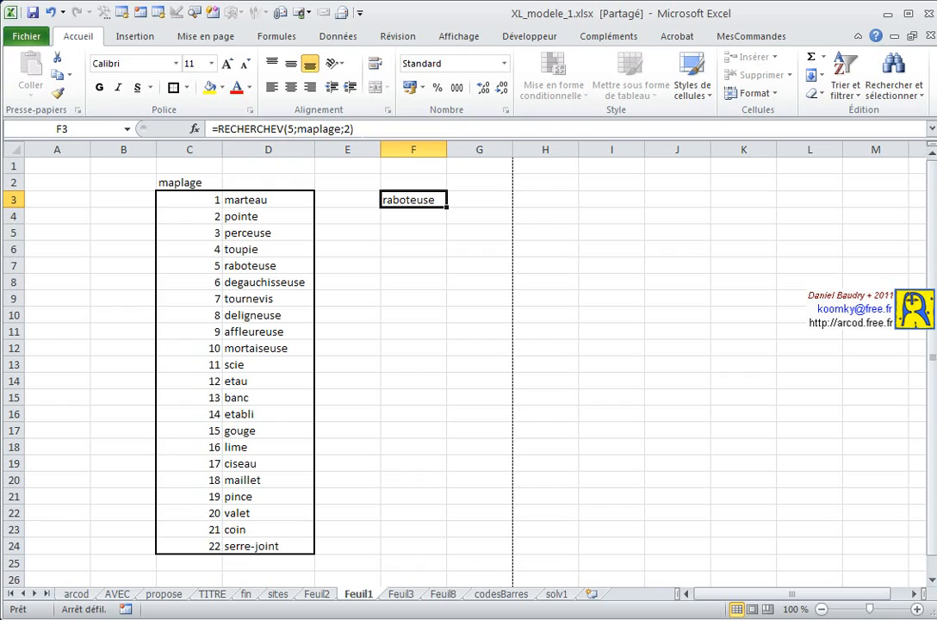
pyautogui.moveTo(353, 128); pyautogui.dragTo(213, 128)
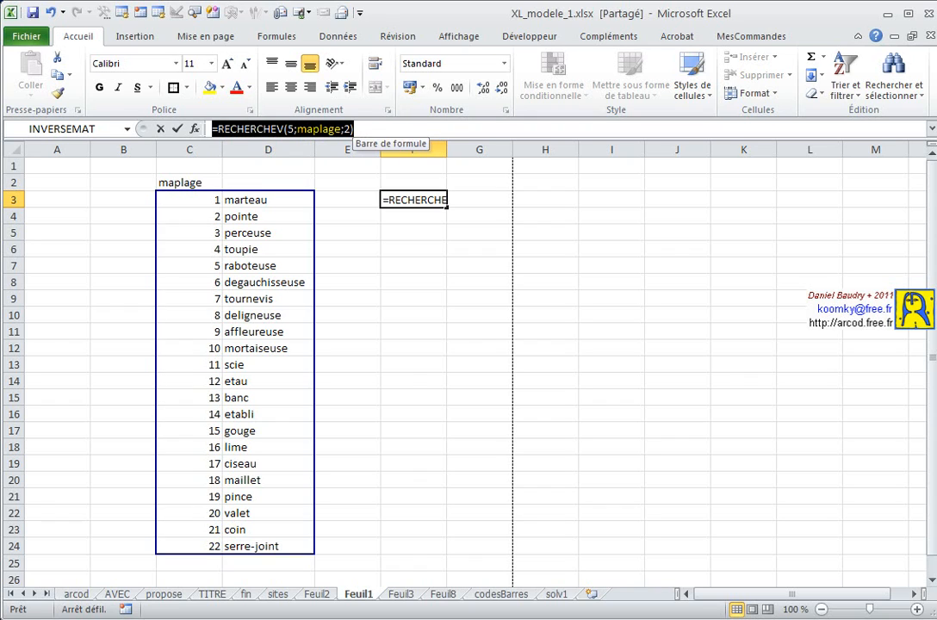
pyautogui.click(278, 128)
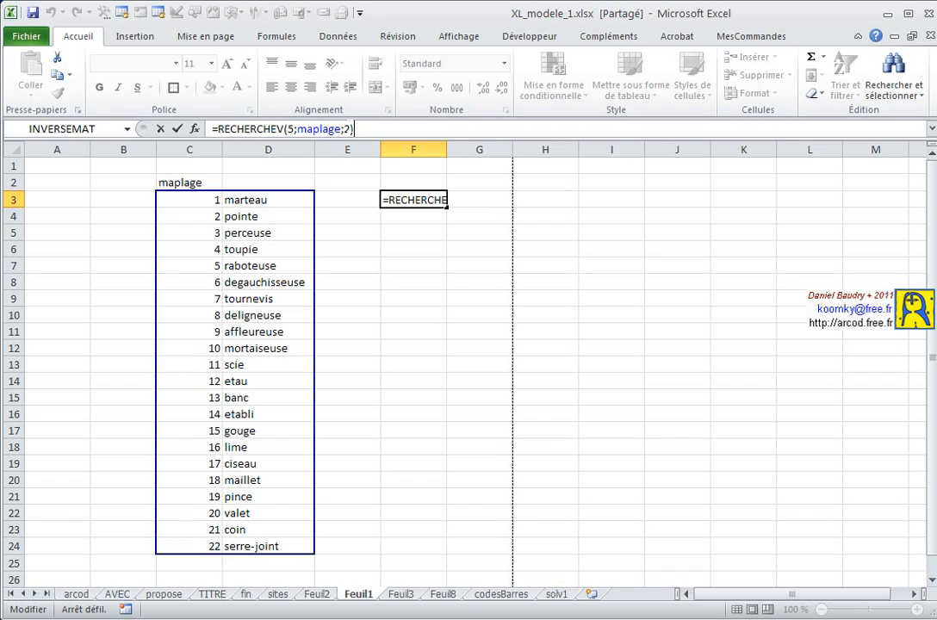
pyautogui.press('Return')
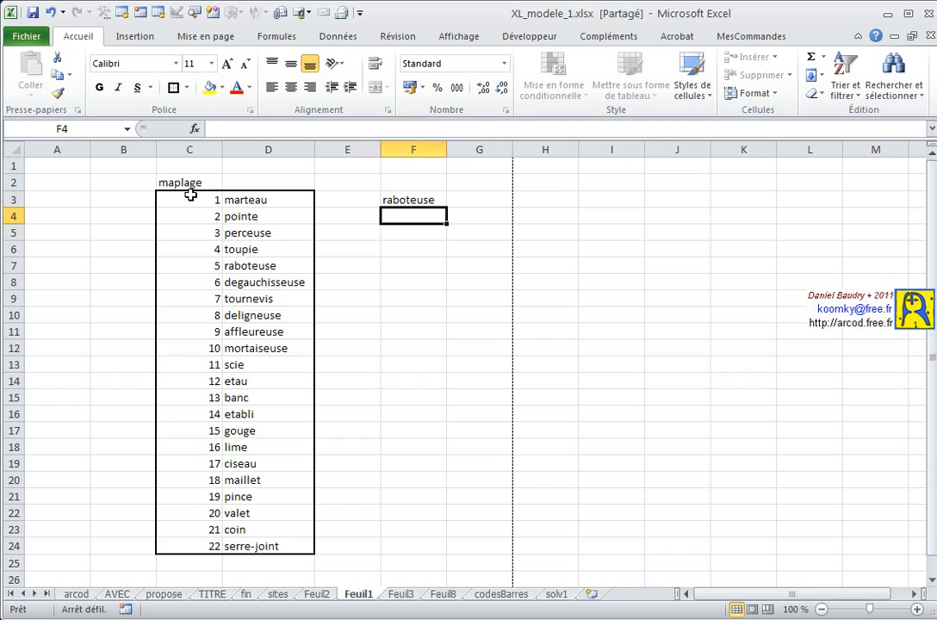
# Step: Try to define the name maplage for the range C3:D24 with the whole workbook (Classeur) as its scope
pyautogui.moveTo(190, 193); pyautogui.dragTo(259, 536)
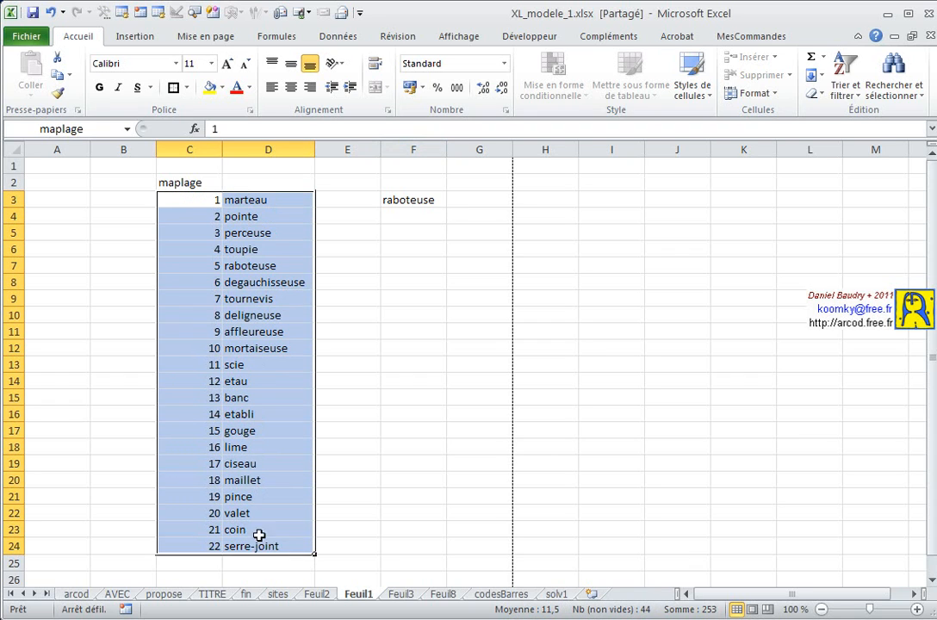
pyautogui.rightClick(260, 251)
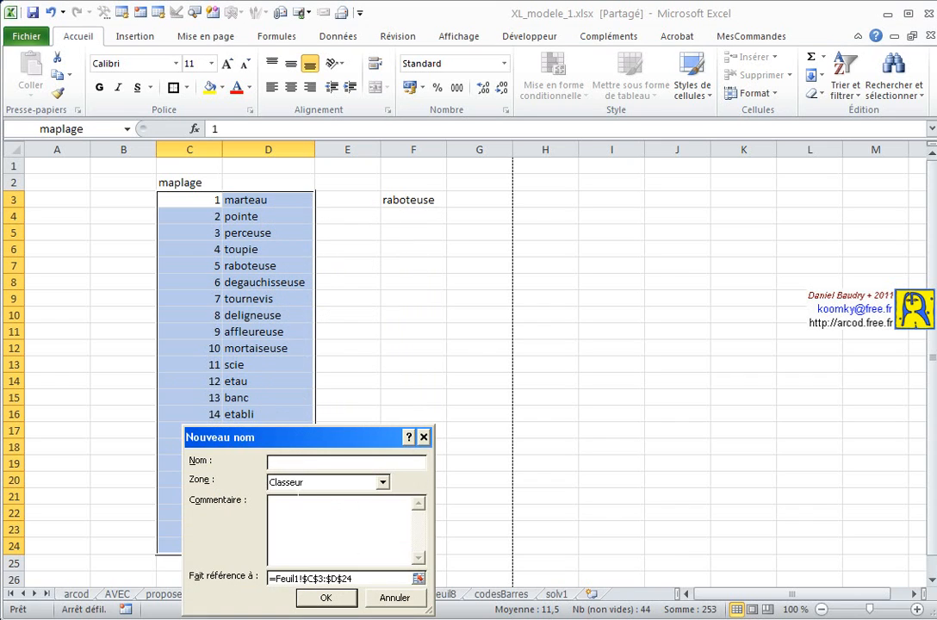
pyautogui.moveTo(285, 439); pyautogui.dragTo(332, 286)
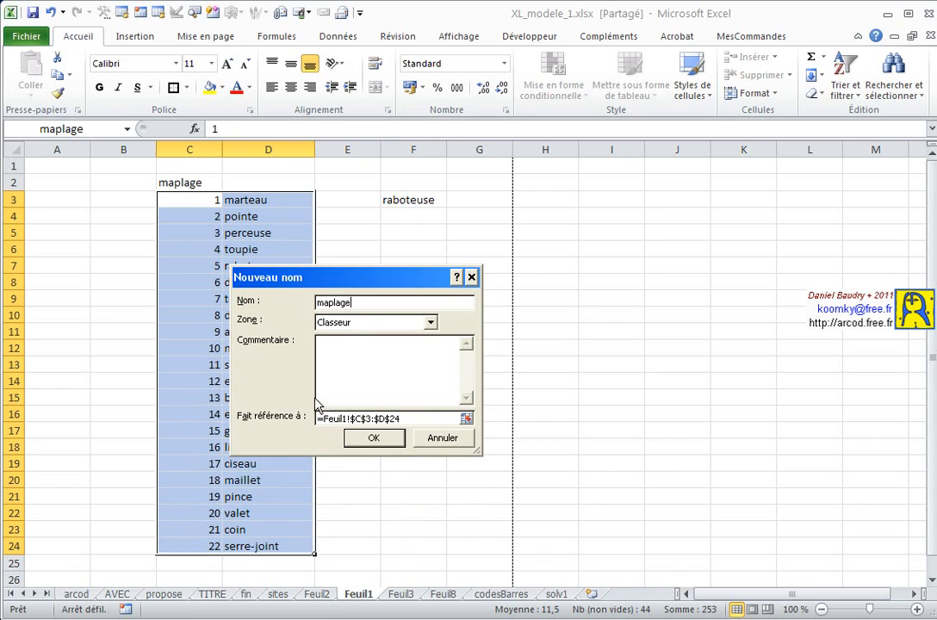
pyautogui.moveTo(330, 284); pyautogui.dragTo(440, 268)
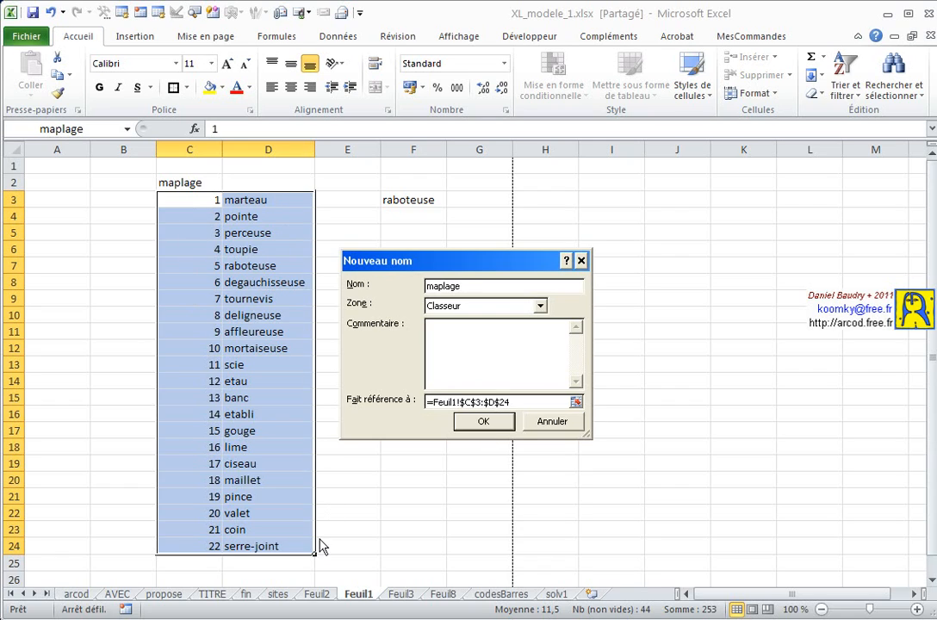
pyautogui.click(485, 423)
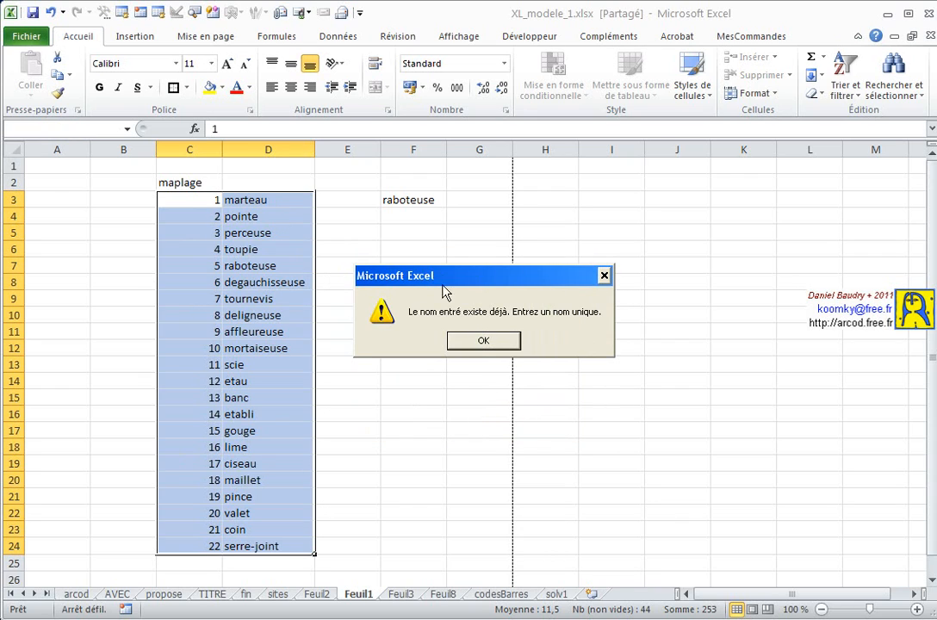
pyautogui.click(481, 343)
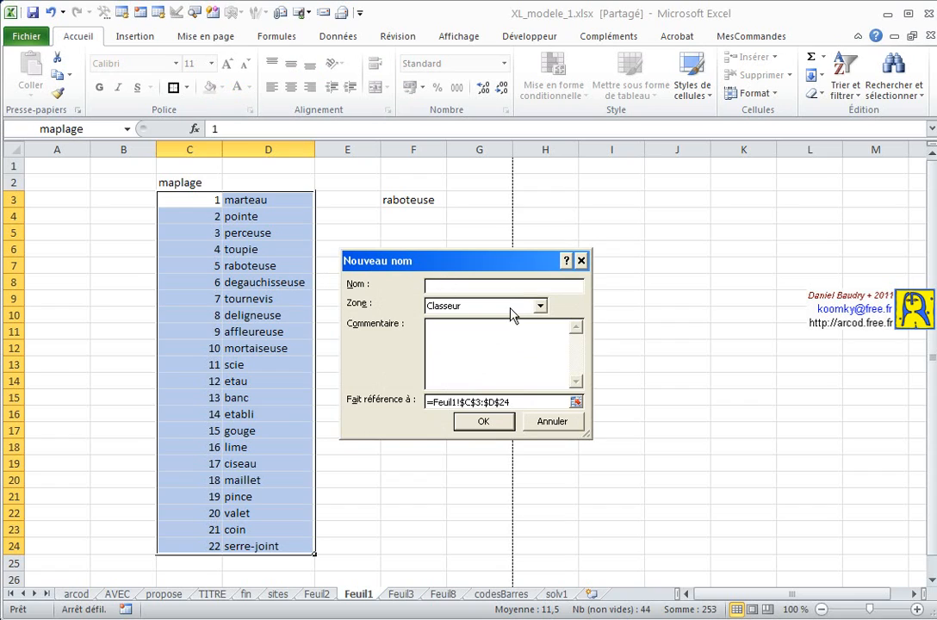
pyautogui.click(583, 261)
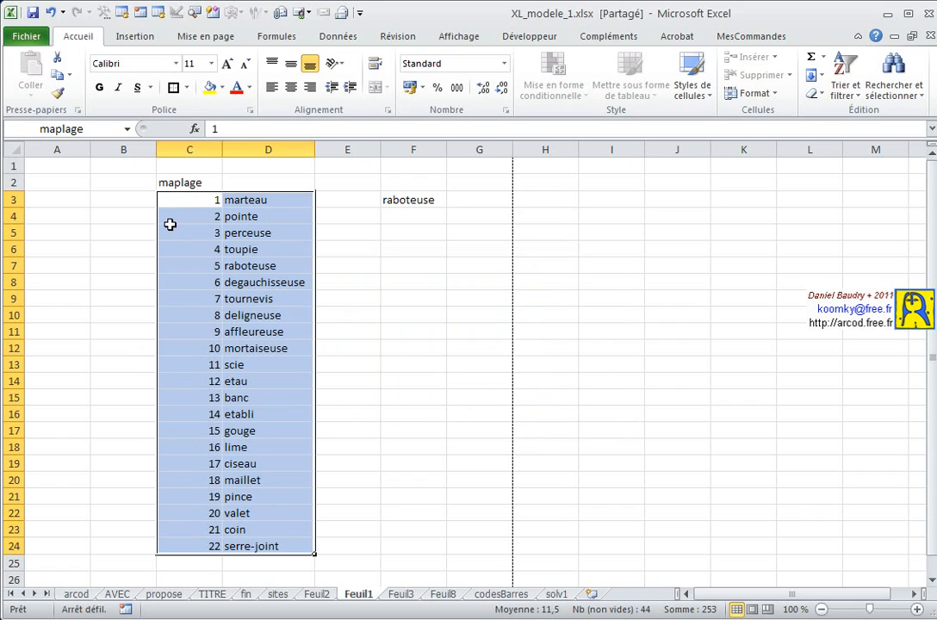
# Step: Inspect the search value 5 in F3's RECHERCHEV formula and trace it to its matching entry in the table
pyautogui.click(421, 202)
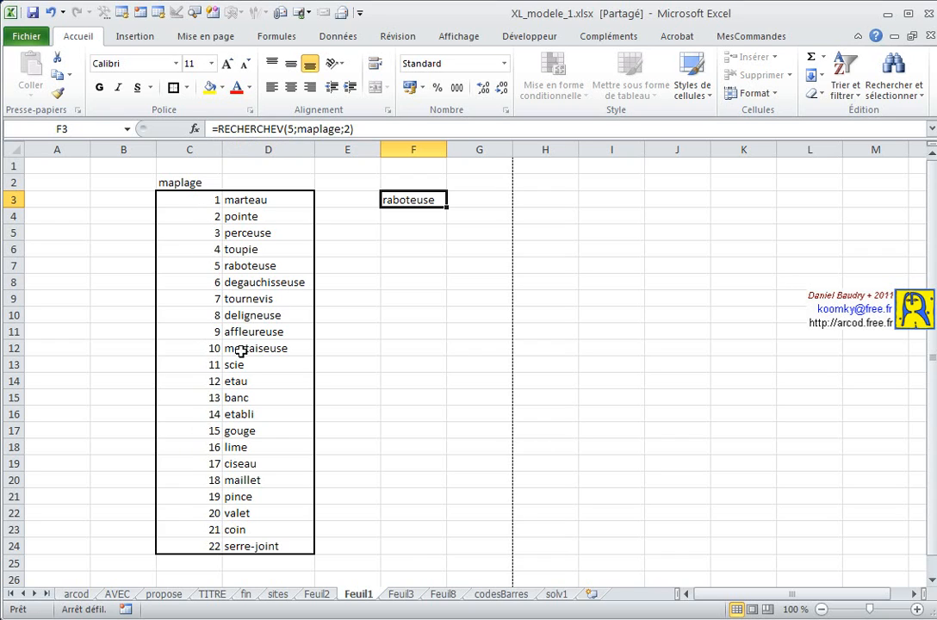
pyautogui.doubleClick(291, 129)
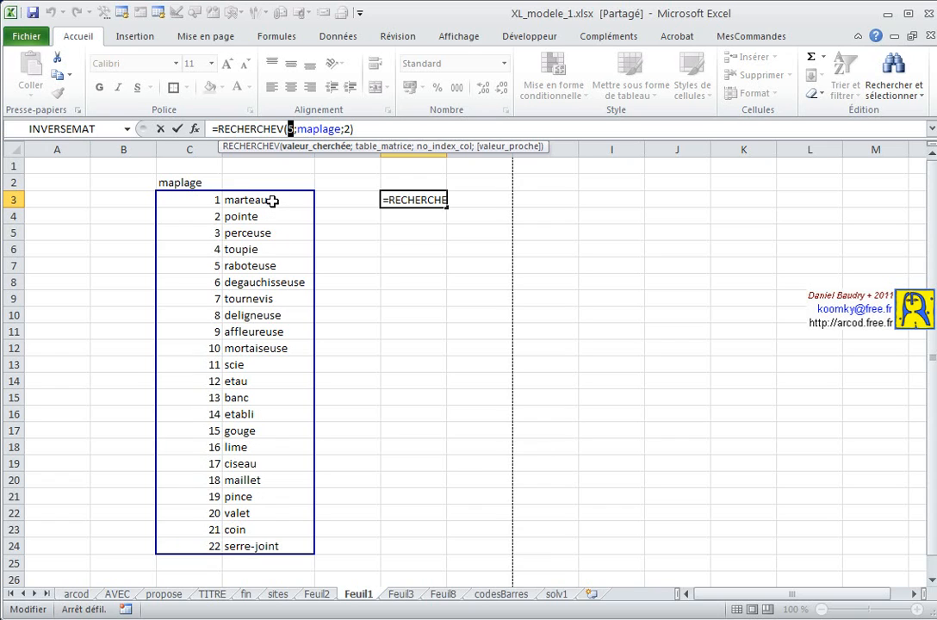
pyautogui.press('Return')
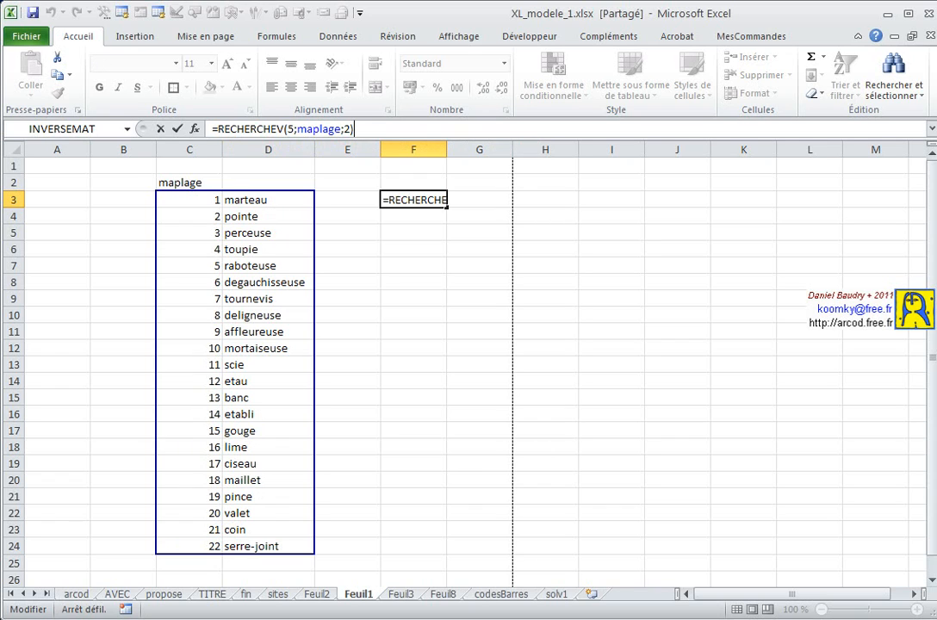
pyautogui.click(183, 201)
pyautogui.moveTo(183, 201); pyautogui.dragTo(187, 267)
pyautogui.click(187, 266)
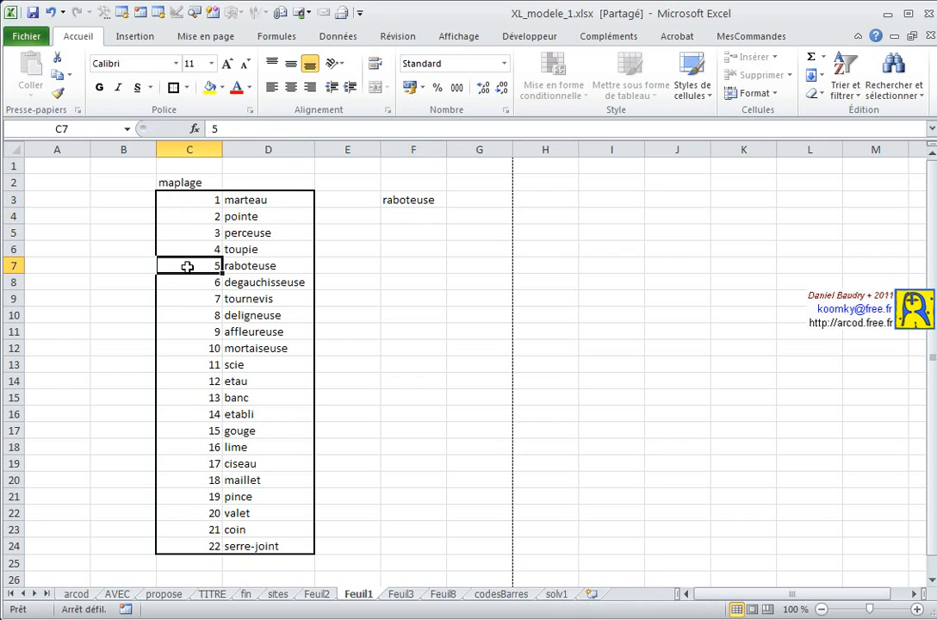
pyautogui.click(246, 267)
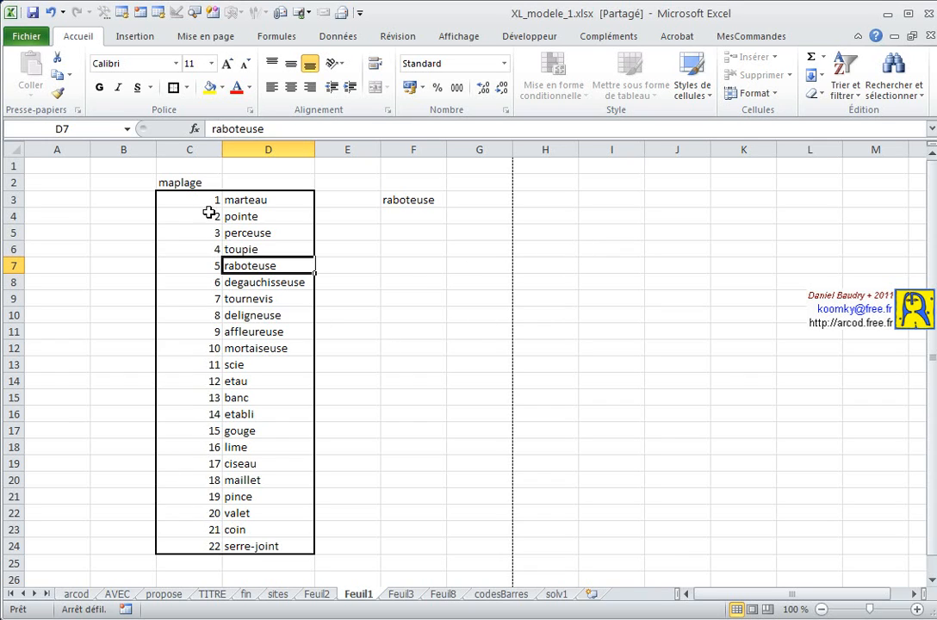
# Step: Compare the table range C3:D24 with the maplage argument in F3's formula, and switch to the fin sheet
pyautogui.moveTo(191, 199); pyautogui.dragTo(254, 541)
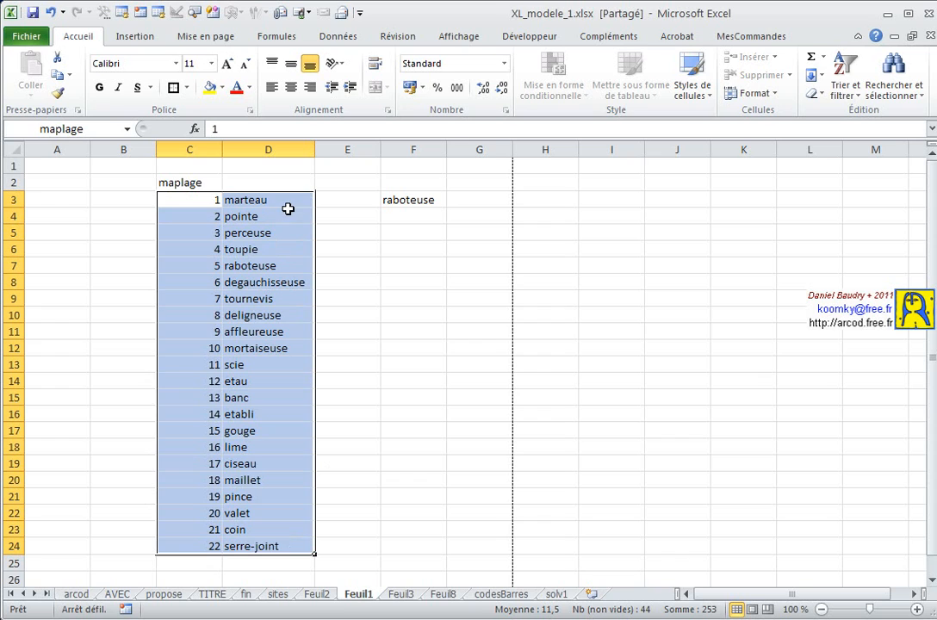
pyautogui.click(408, 200)
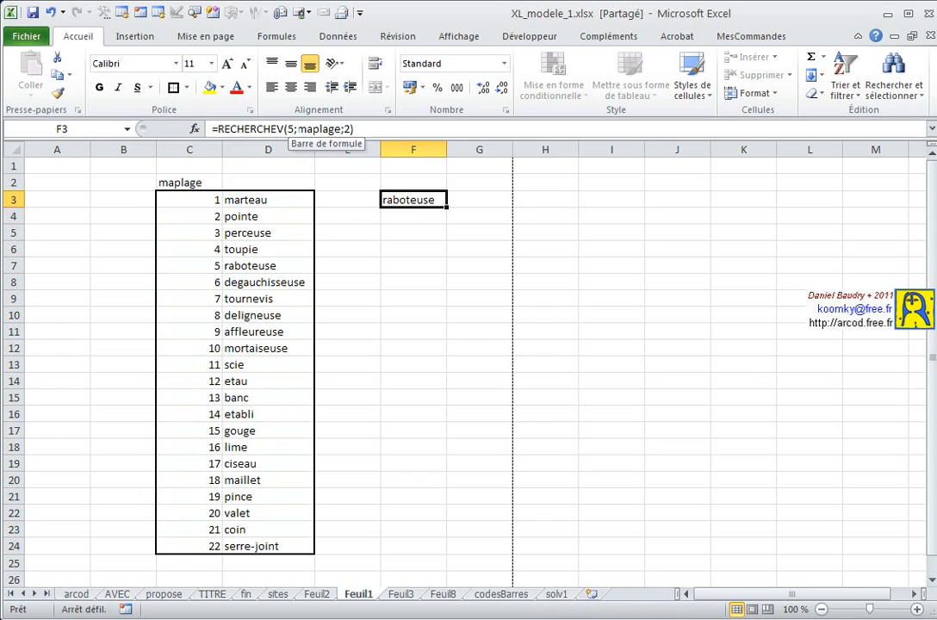
pyautogui.moveTo(298, 129); pyautogui.dragTo(341, 130)
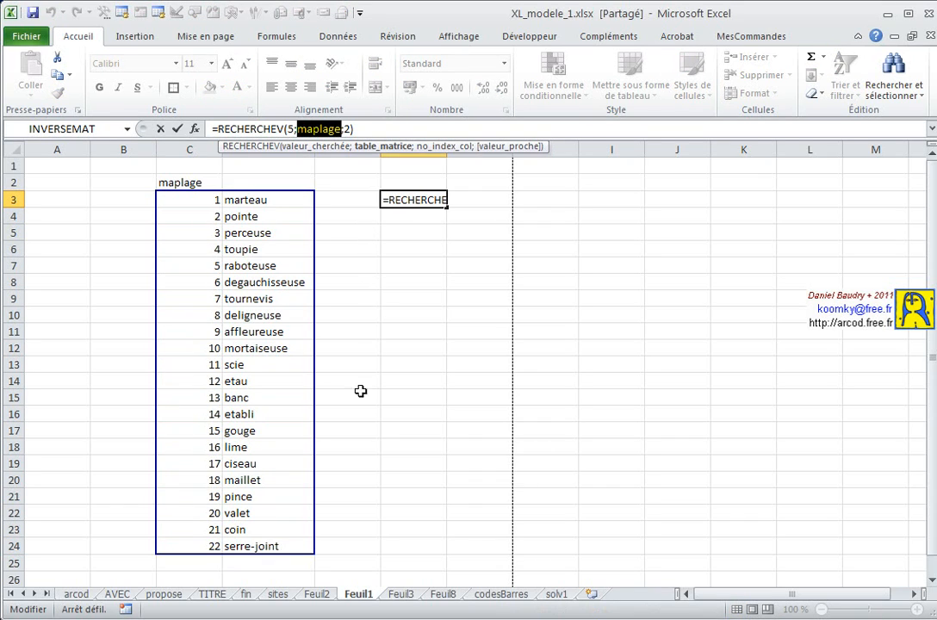
pyautogui.click(247, 594)
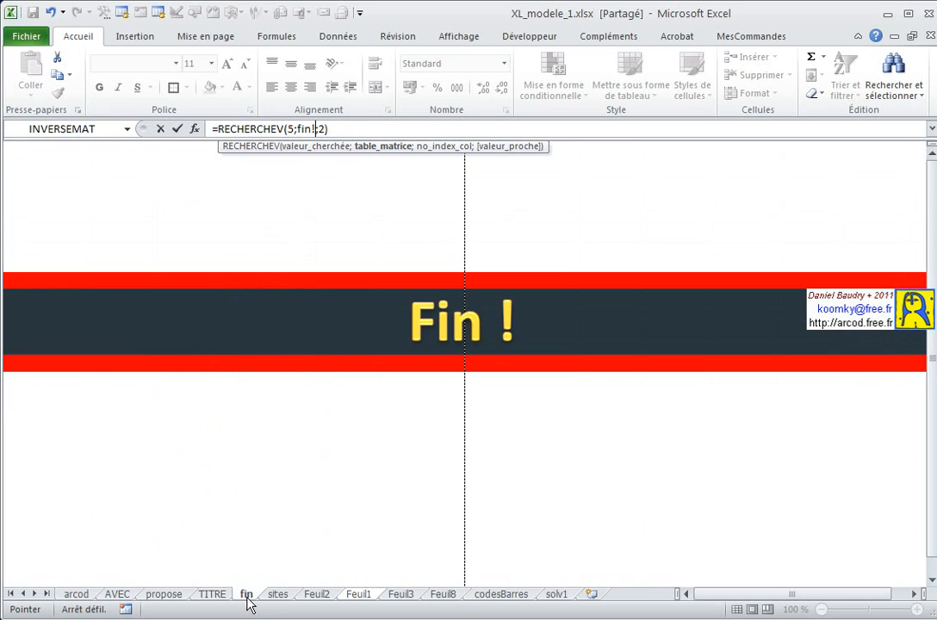